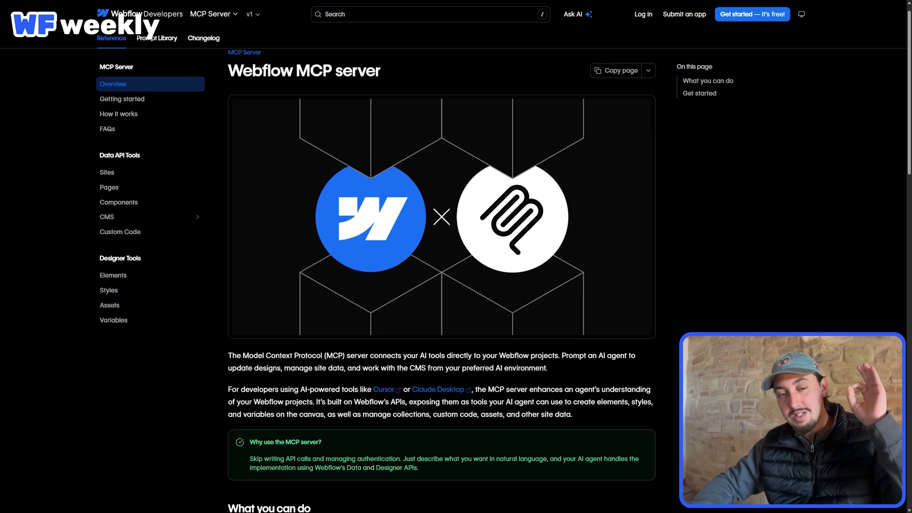
Step: Scroll down through the Webflow MCP server overview documentation
scroll(442, 285, down, 1)
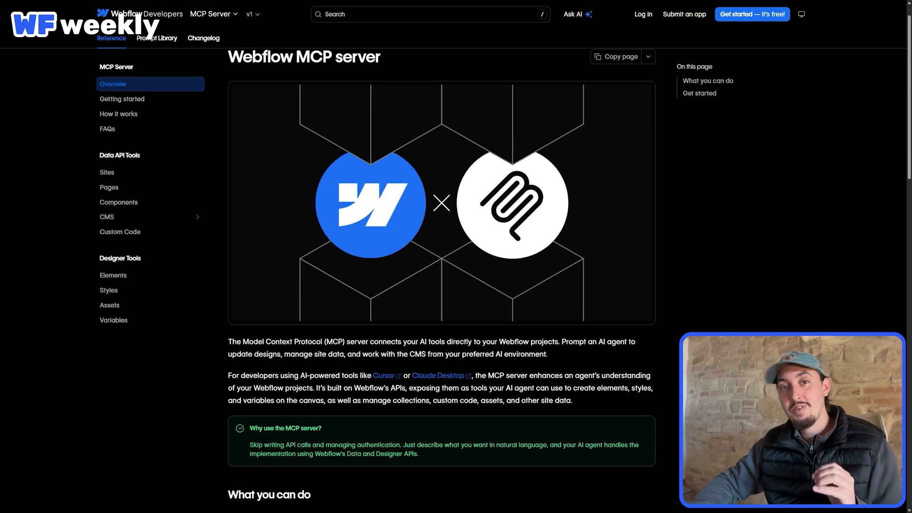
scroll(442, 286, down, 1)
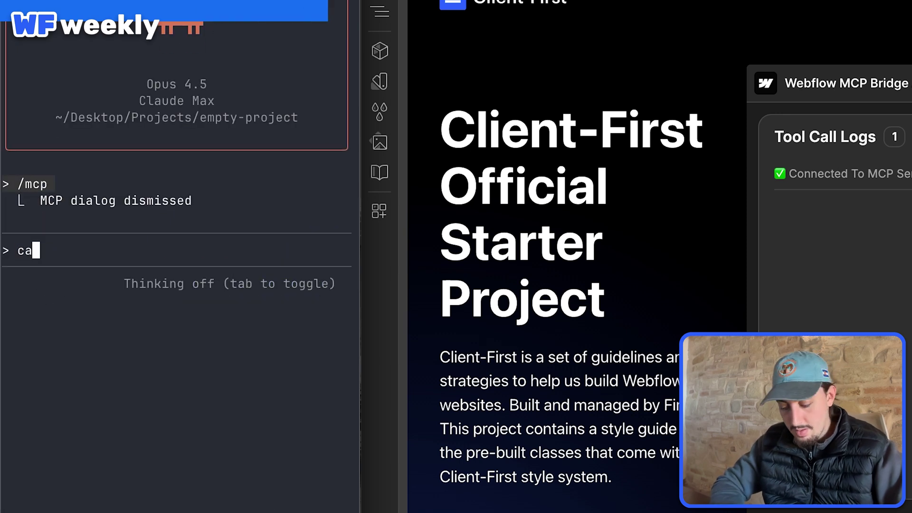
Step: In plan mode, ask Claude to make a nice Webflow homepage for a marketing agency with unique branding
text(n you make me, in webflow, a nice homepage f)
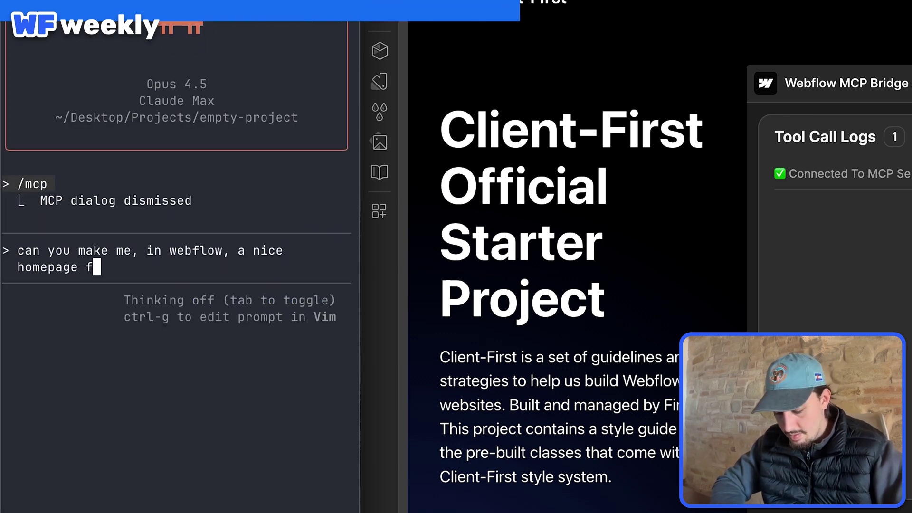
text(or a marketing agency? Use some nice and unique branding)
key(shift+tab)
key(shift+tab)
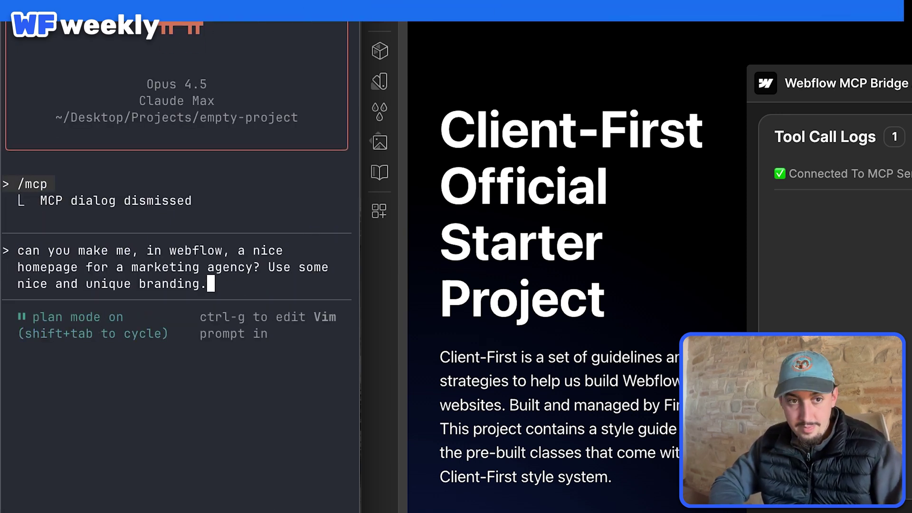
text(.)
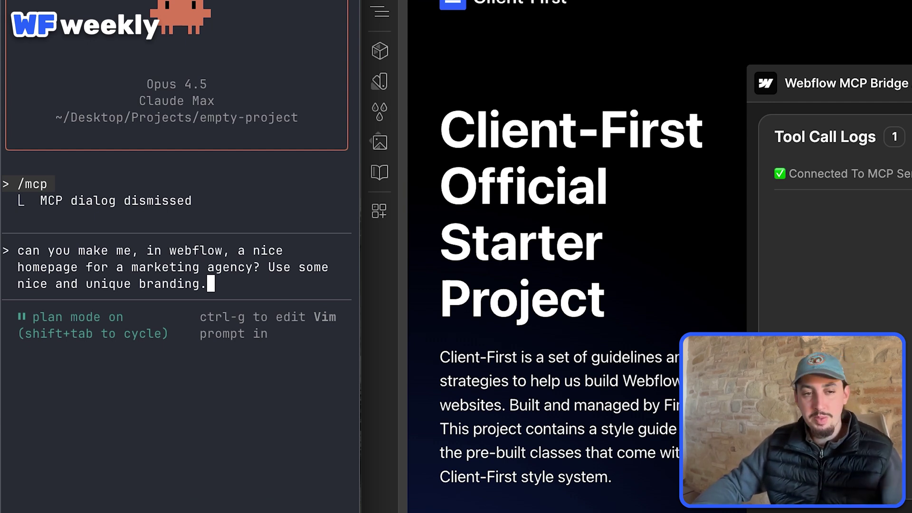
key(Return)
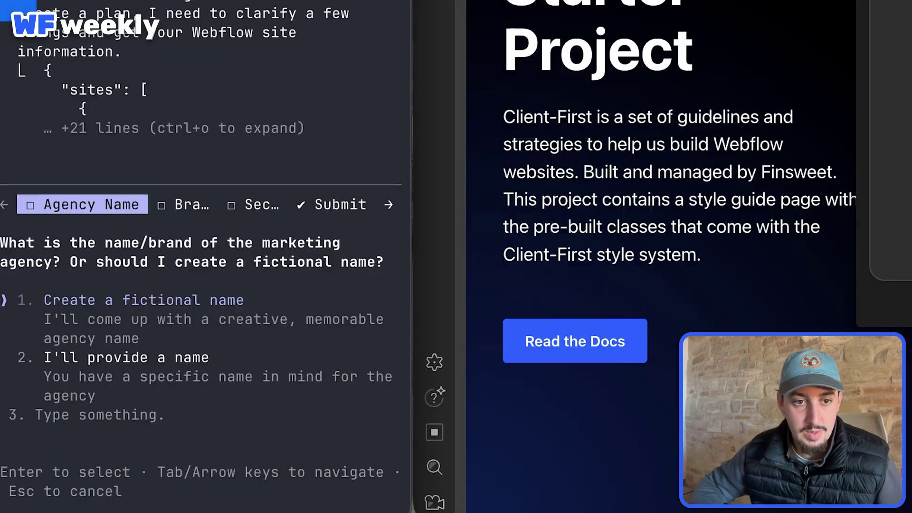
Step: Answer Claude's questions about the agency homepage and scroll back up through the reply
key(Return)
key(Return)
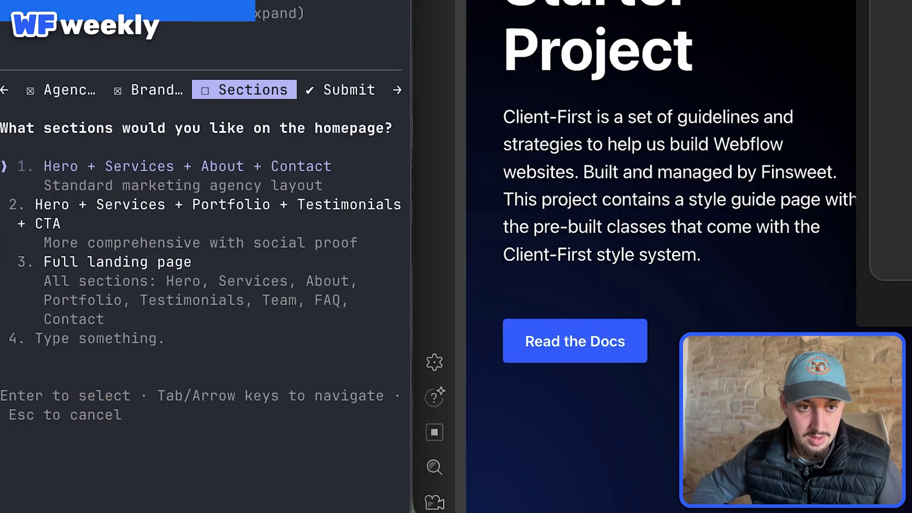
key(Return)
key(Return)
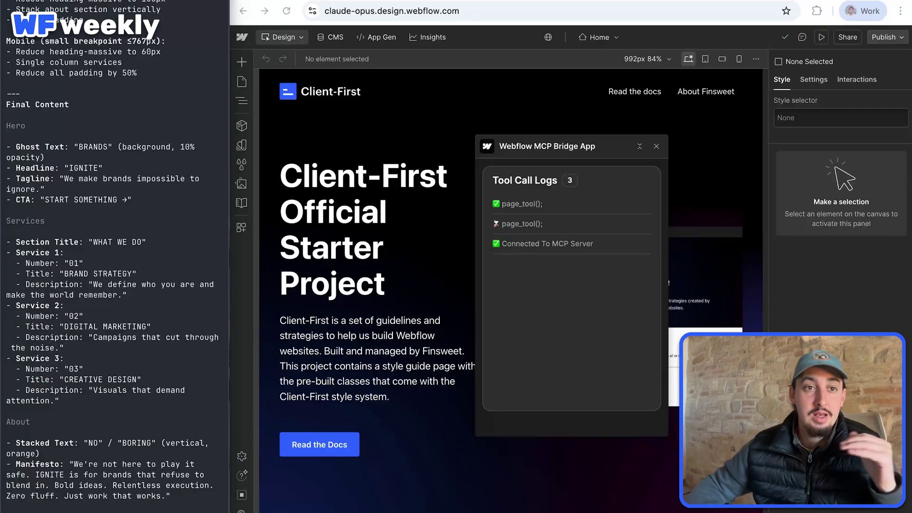
scroll(114, 257, up, 15)
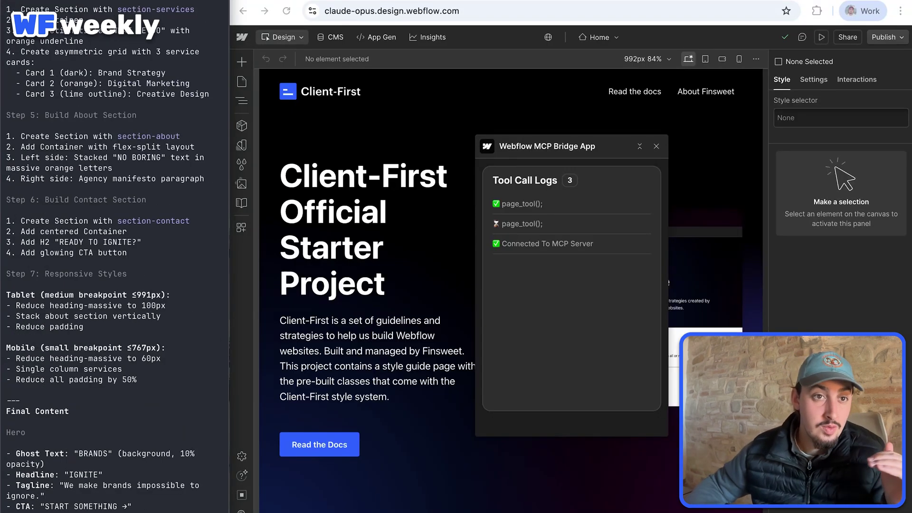
scroll(114, 257, up, 15)
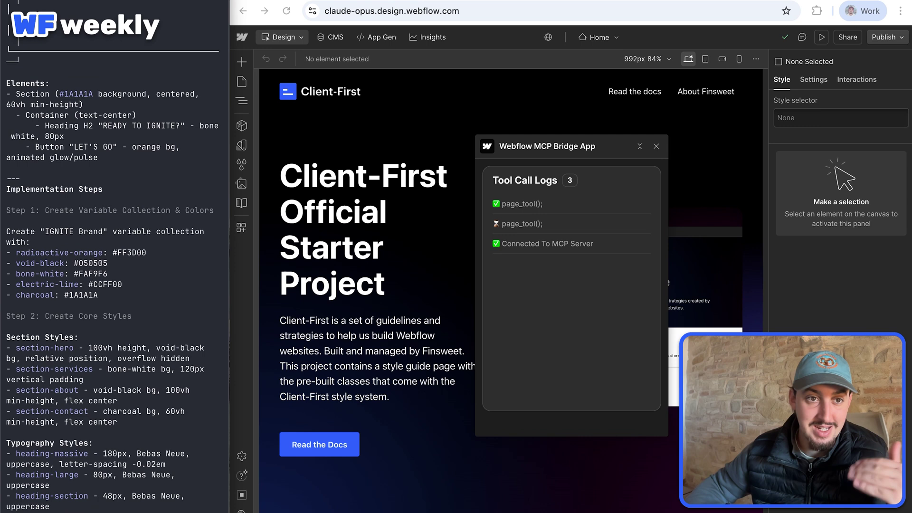
Step: Review the IGNITE homepage plan and approve it with auto-accept edits
scroll(114, 256, down, 3)
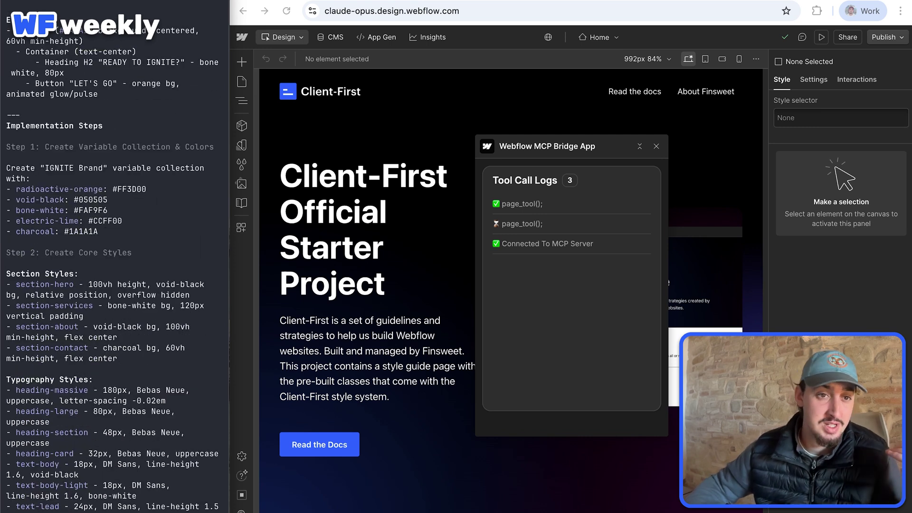
scroll(113, 256, down, 20)
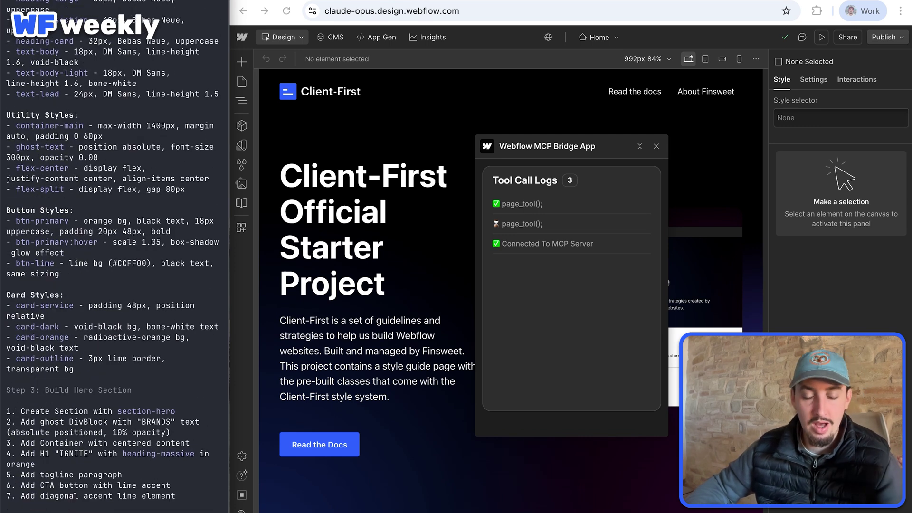
scroll(114, 257, down, 20)
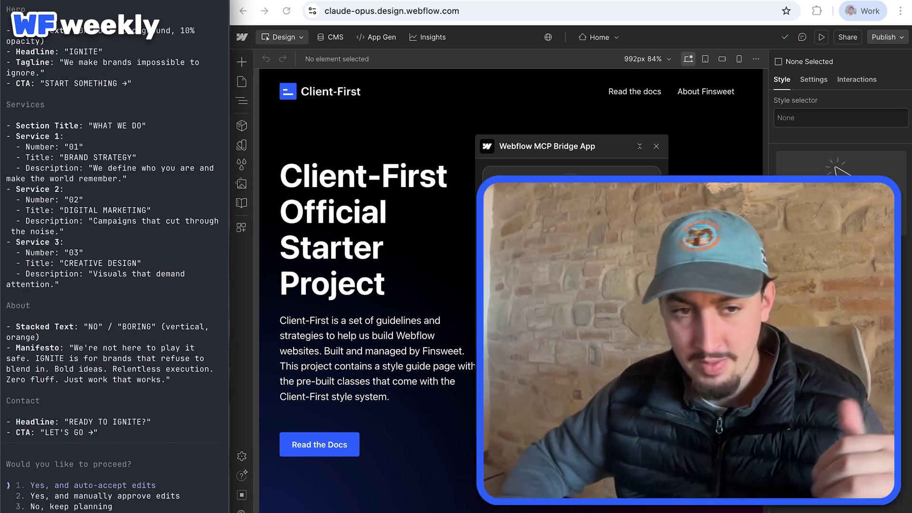
key(Return)
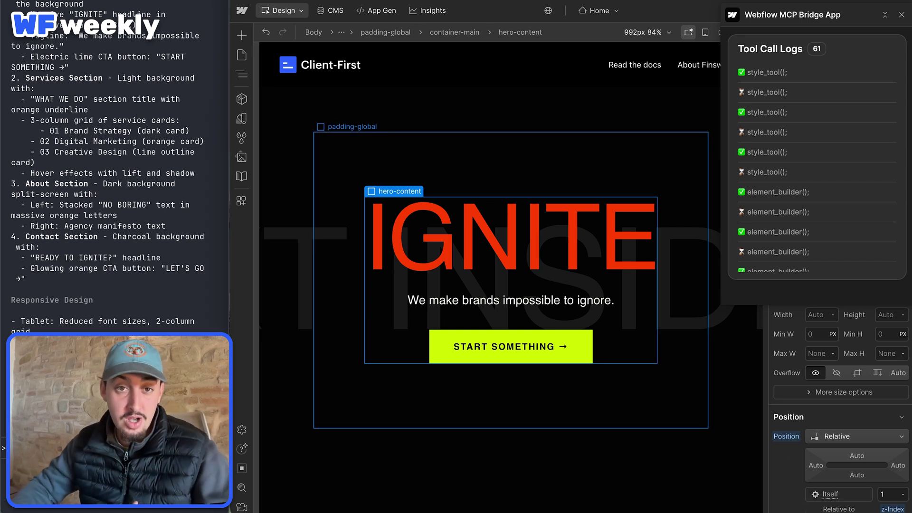
Step: Inspect the hero's padding-global wrapper and the Navbar, then preview the IGNITE homepage
click(511, 157)
click(476, 76)
key(Escape)
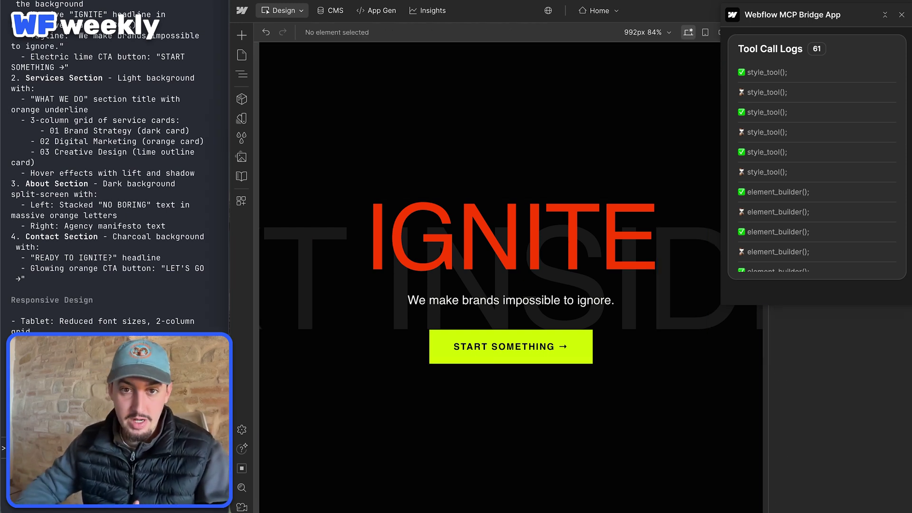
click(510, 157)
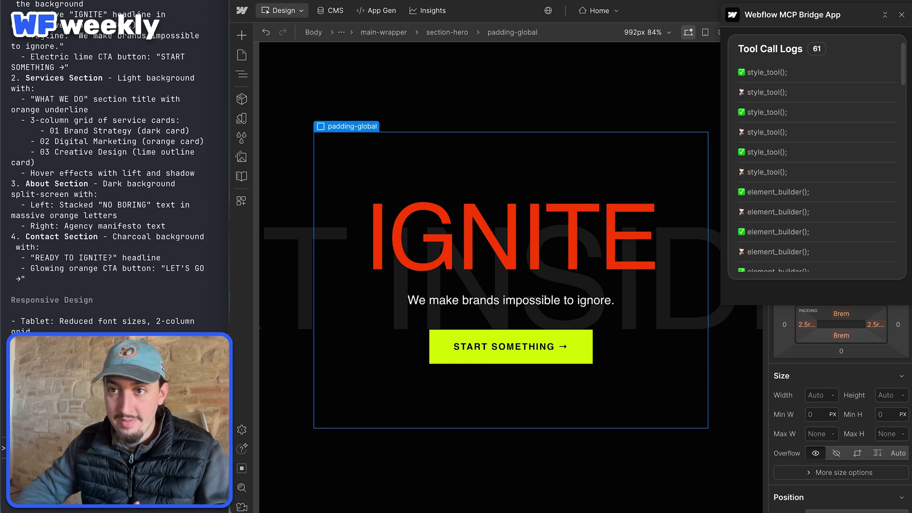
key(shift+p)
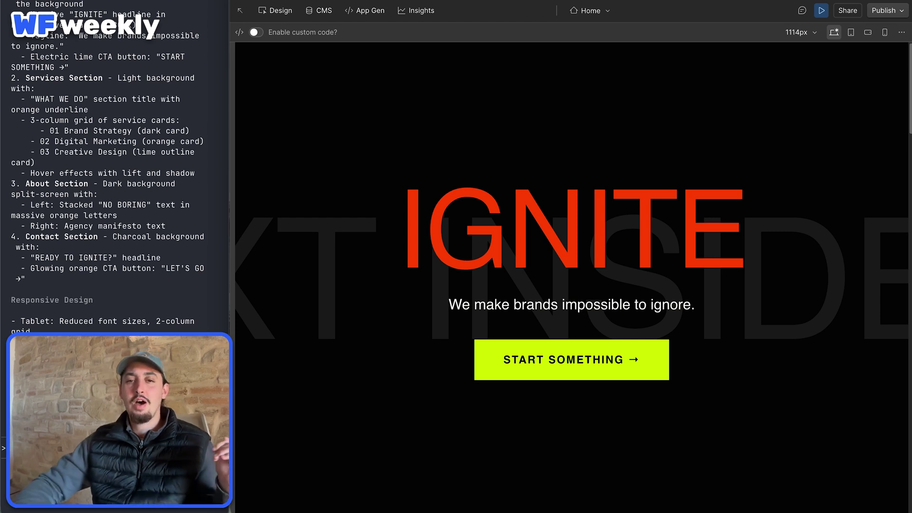
drag(399, 228, 509, 229)
click(509, 229)
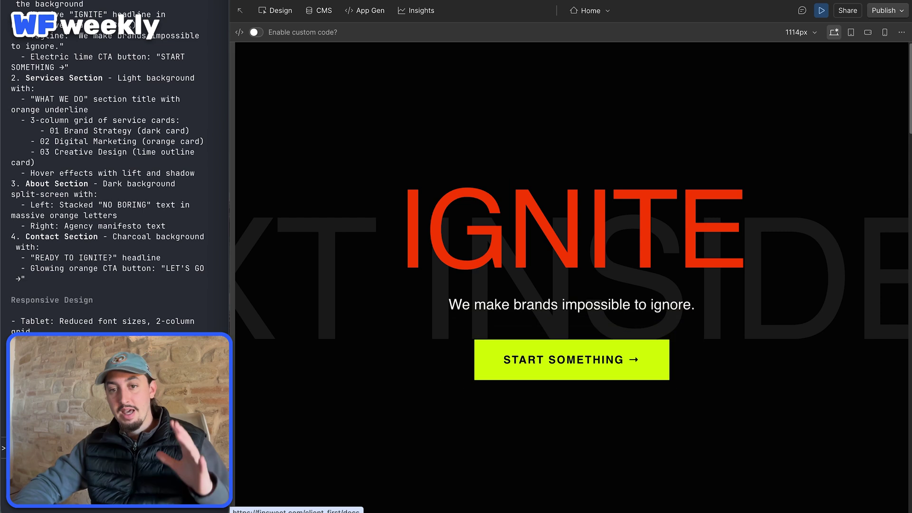
scroll(571, 275, down, 10)
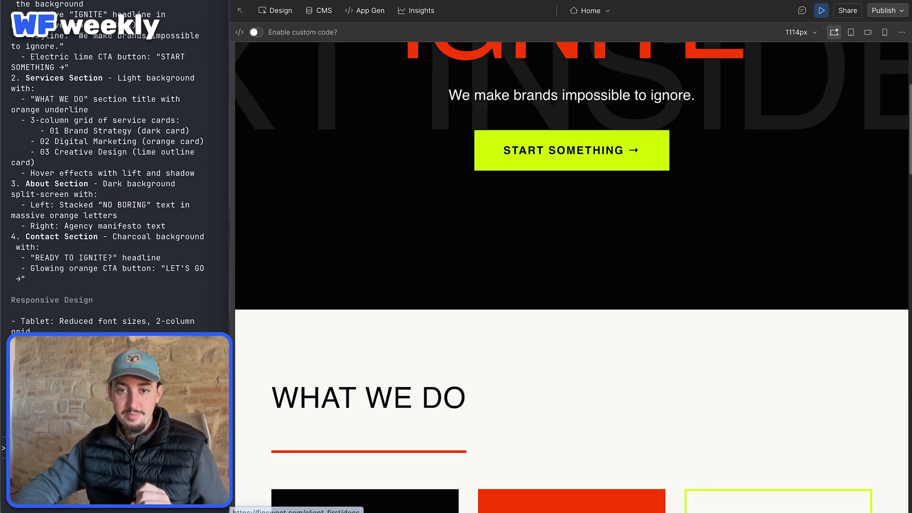
scroll(572, 276, down, 4)
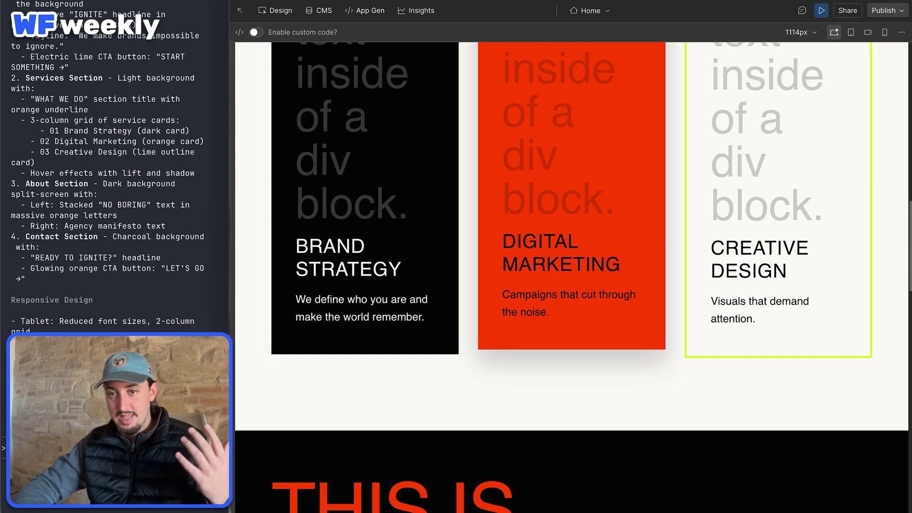
scroll(571, 276, down, 10)
scroll(571, 400, down, 8)
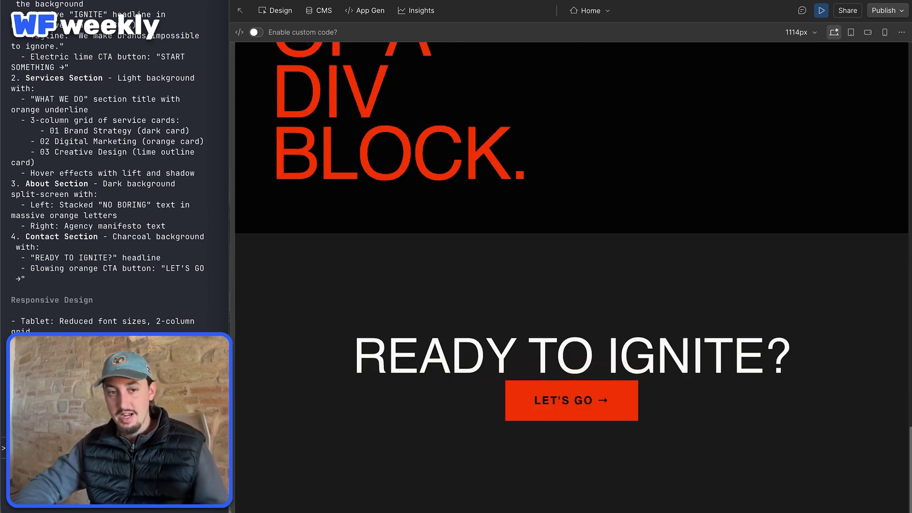
scroll(571, 401, up, 18)
scroll(571, 401, up, 8)
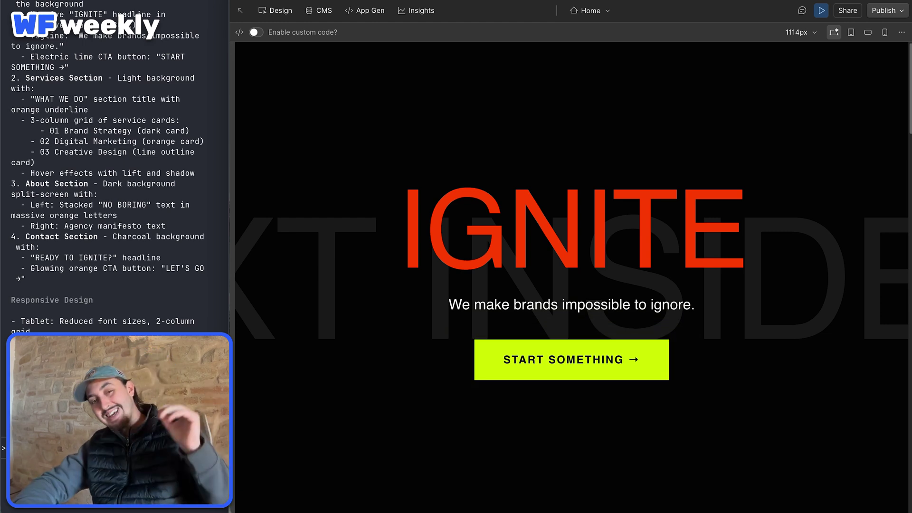
scroll(571, 278, down, 15)
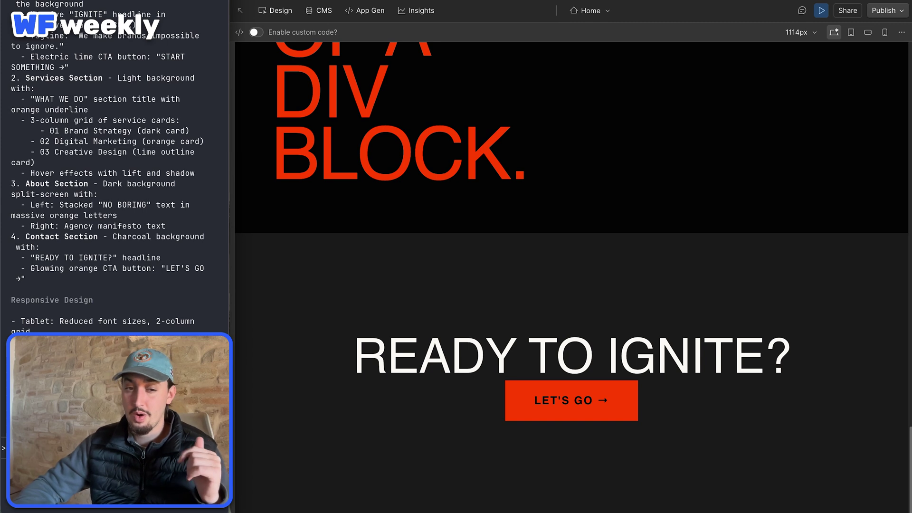
scroll(572, 276, up, 1)
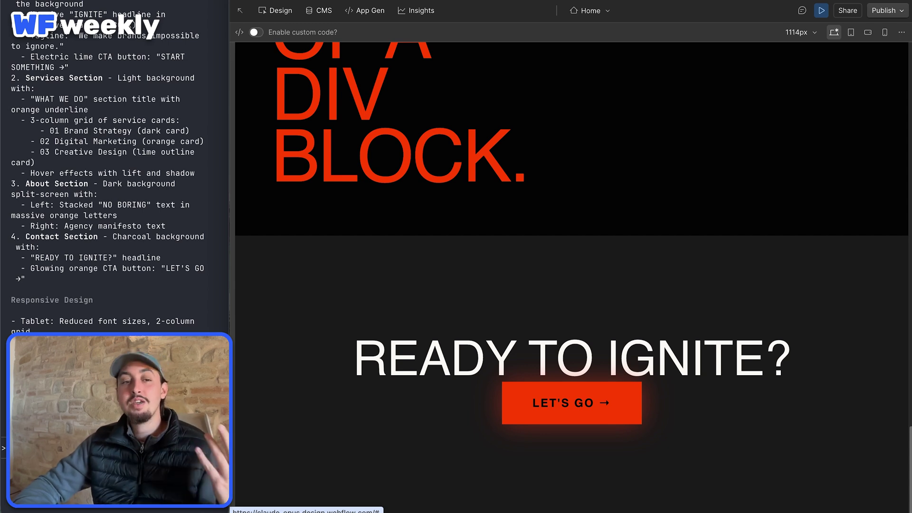
scroll(572, 403, up, 10)
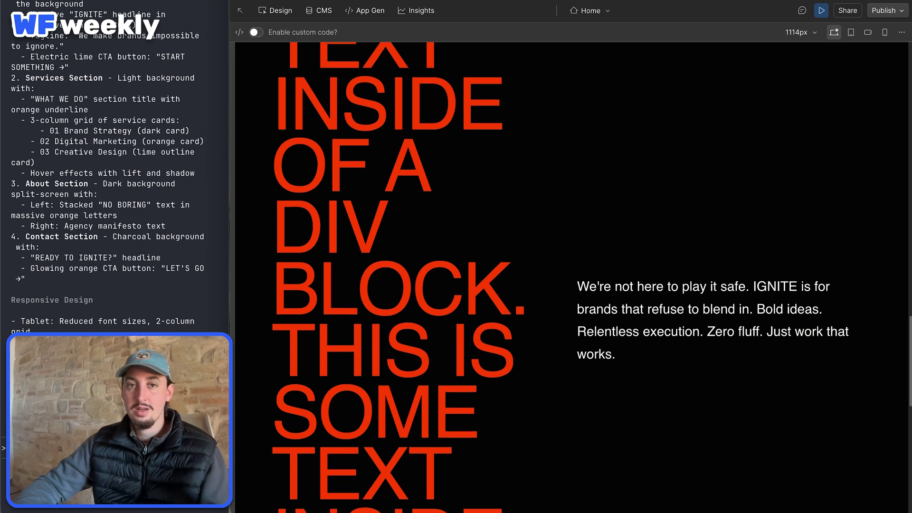
scroll(571, 403, up, 3)
scroll(572, 402, up, 5)
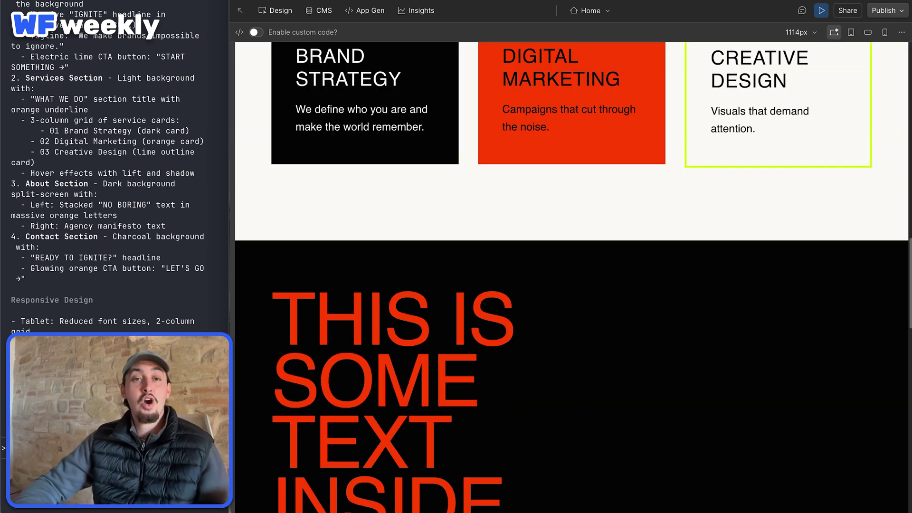
scroll(572, 402, up, 7)
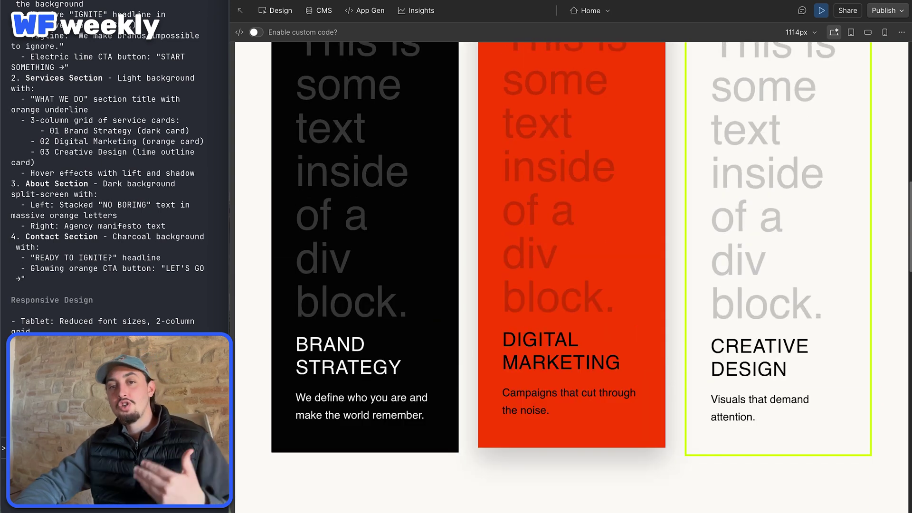
scroll(573, 402, up, 13)
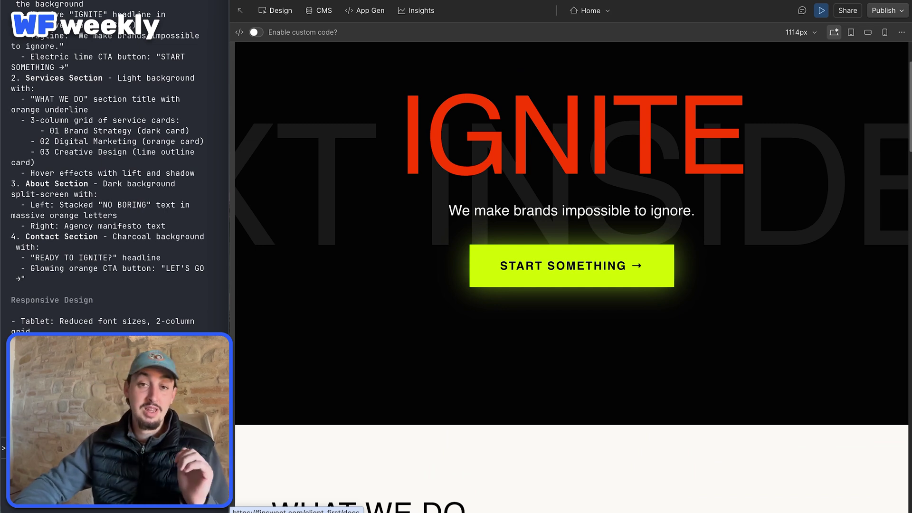
scroll(573, 237, up, 2)
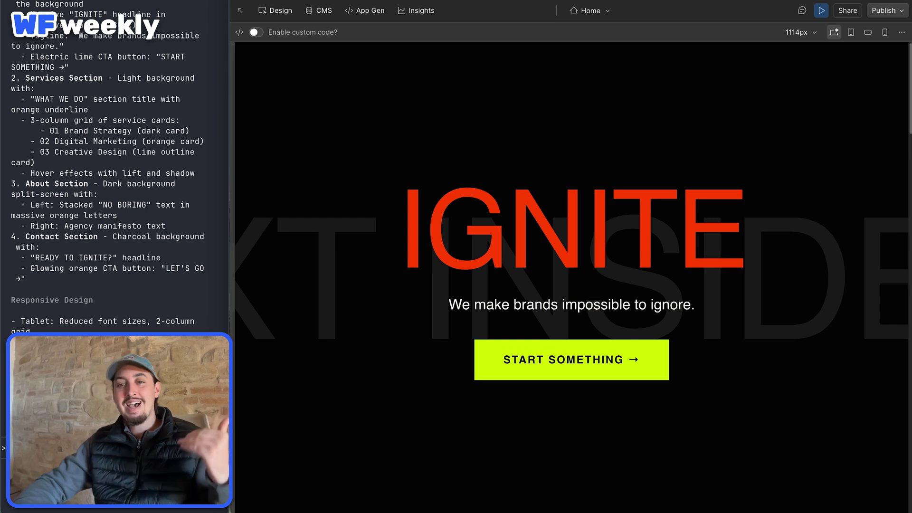
scroll(572, 278, down, 8)
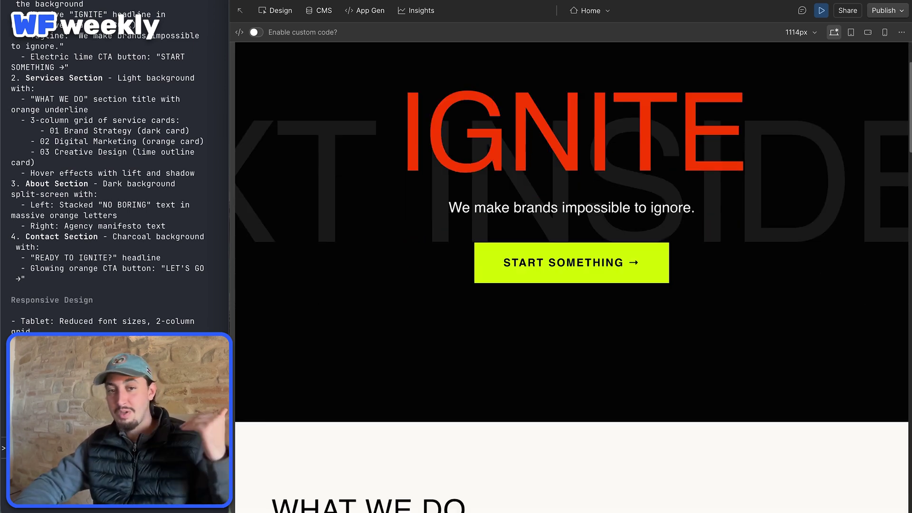
scroll(572, 278, down, 8)
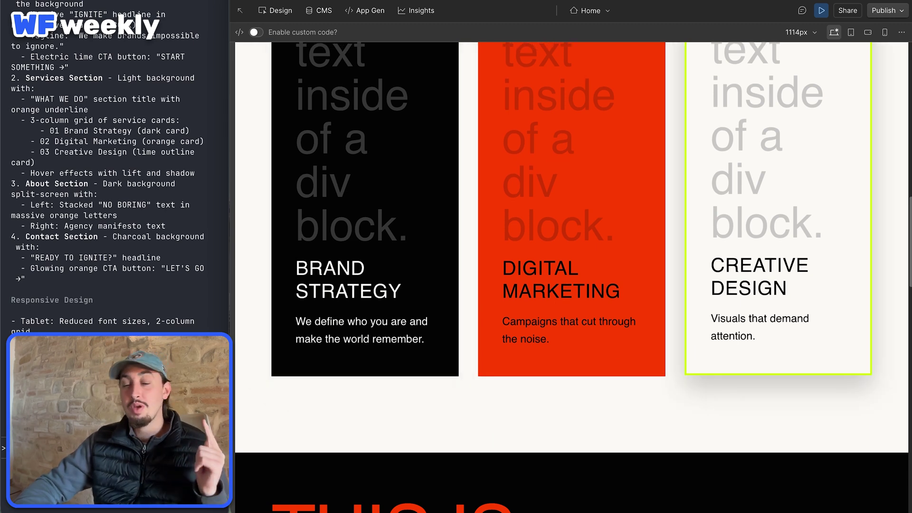
scroll(572, 277, down, 5)
scroll(571, 277, down, 13)
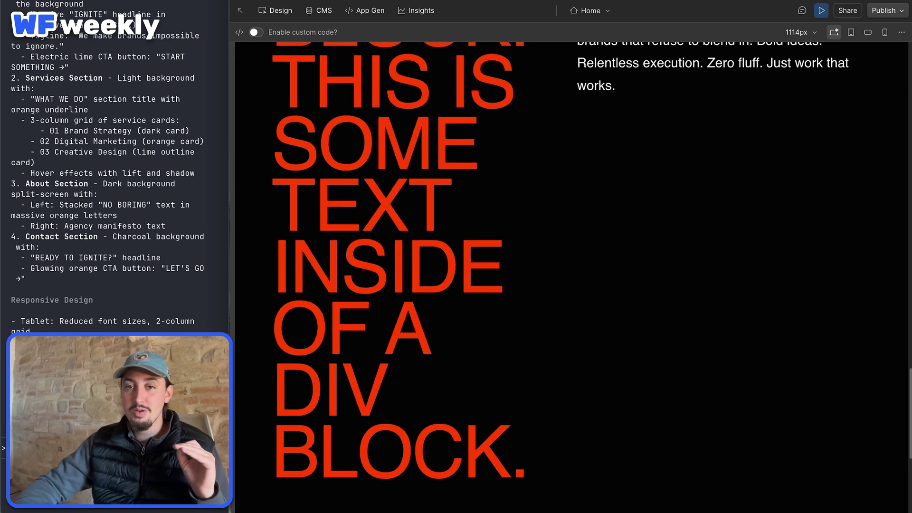
scroll(572, 277, down, 6)
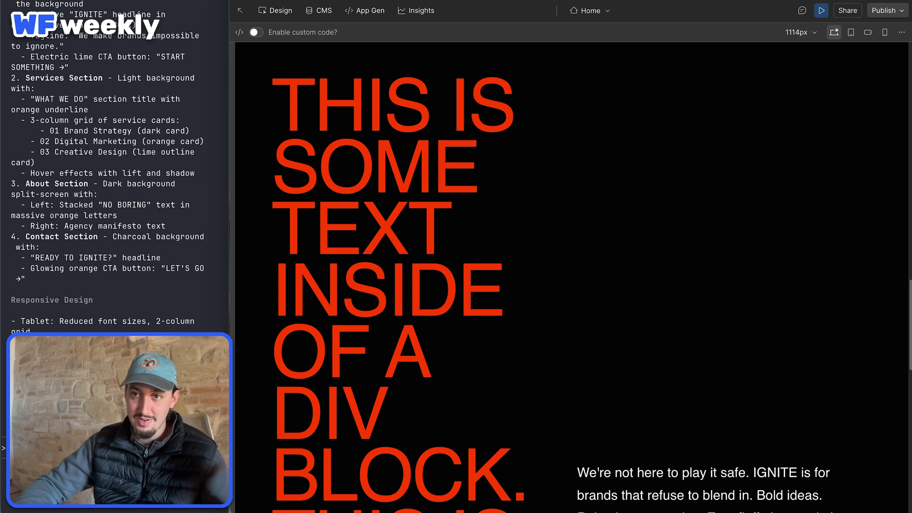
Step: Exit preview, select section-services' container-main in the Navigator, and scroll back to the hero
key(super+shift+p)
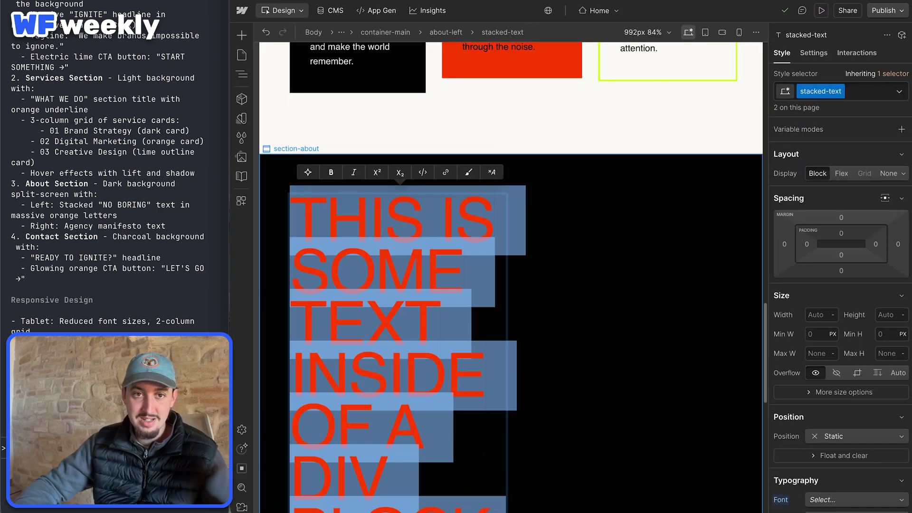
key(z)
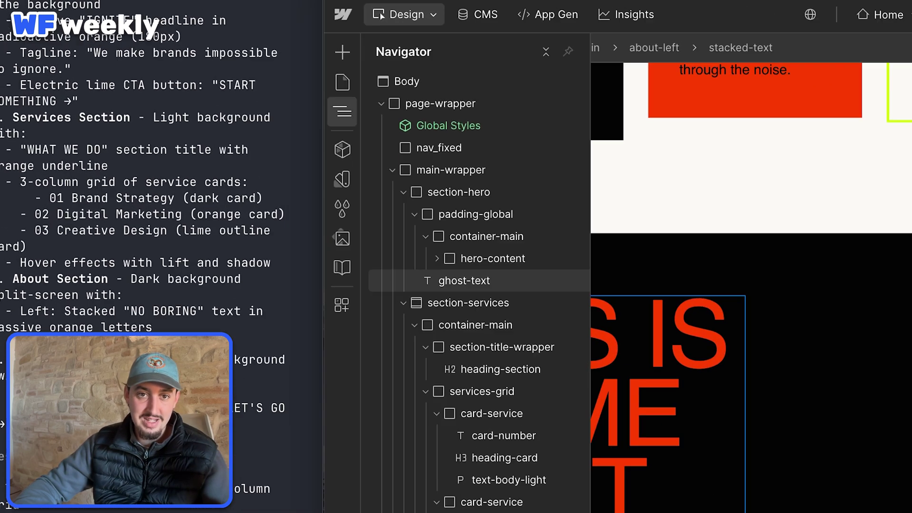
click(475, 325)
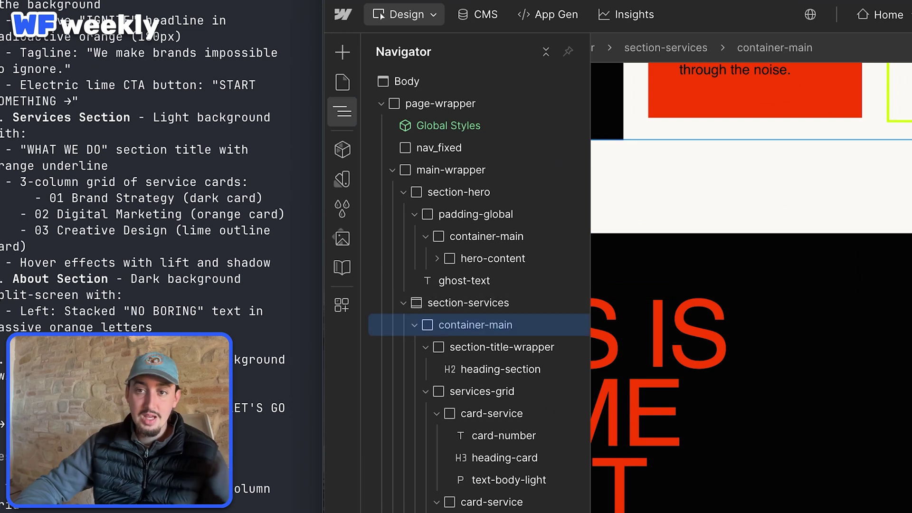
scroll(475, 454, down, 3)
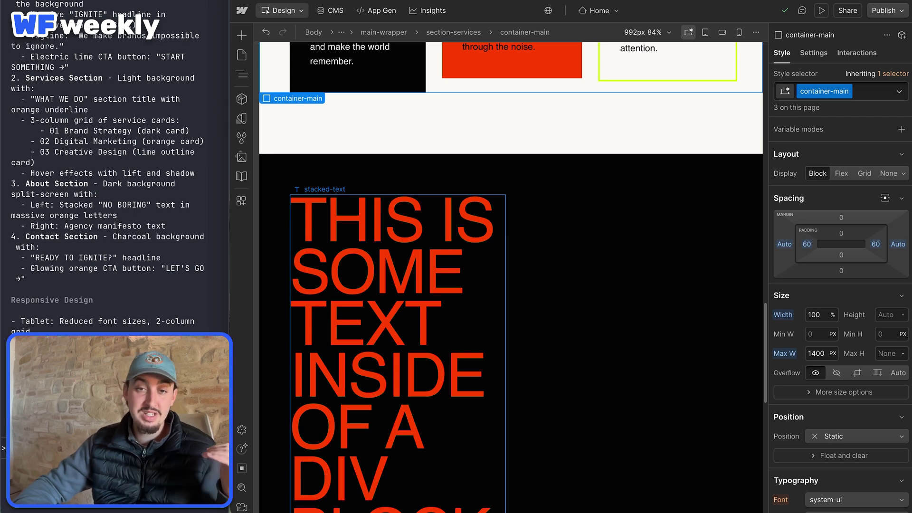
scroll(511, 279, up, 20)
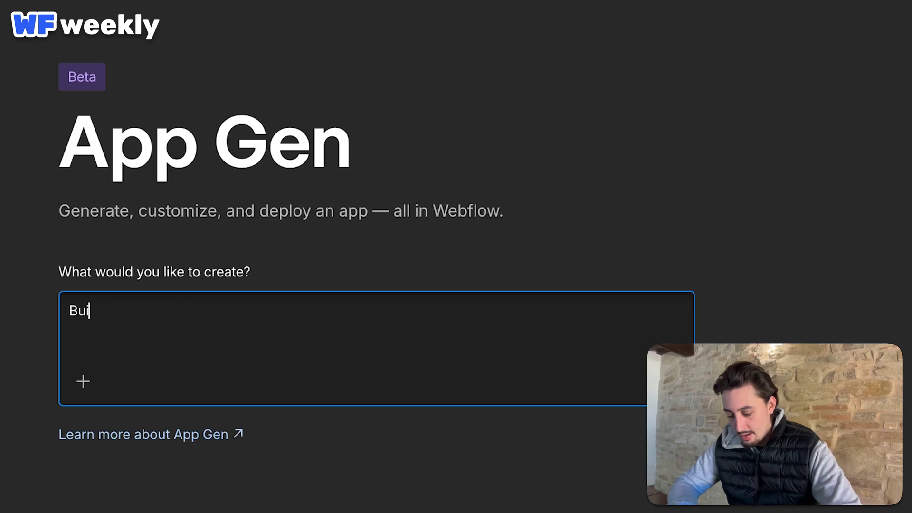
Step: Start the App Gen prompt 'Build a car payment calculator which has simple i…'
text(ild a car payment ca)
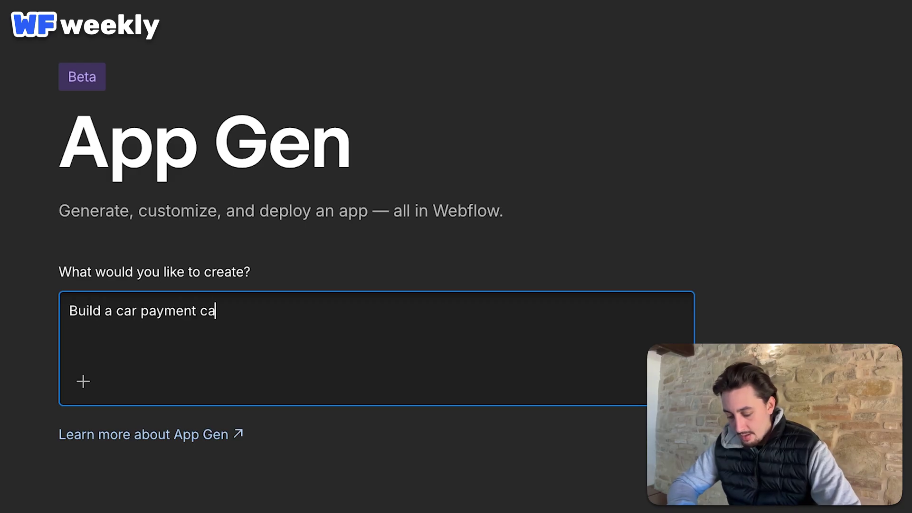
text(lculator which has siple i)
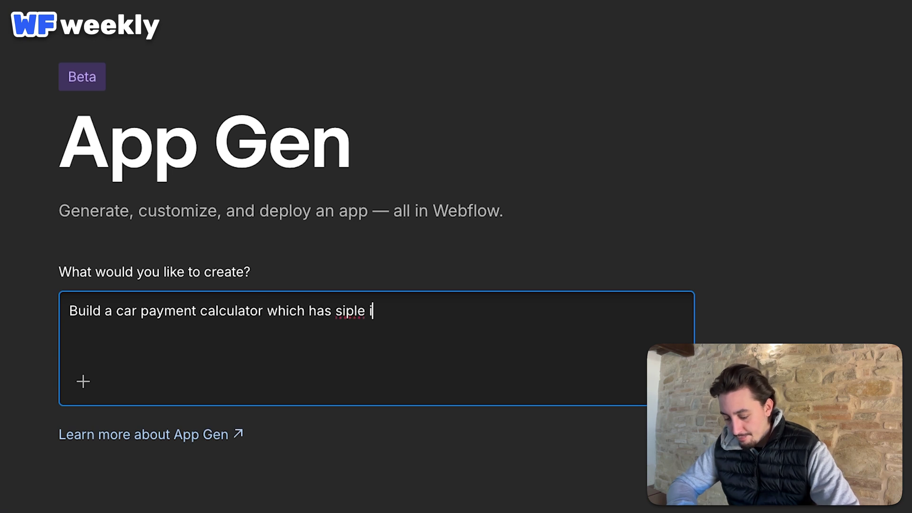